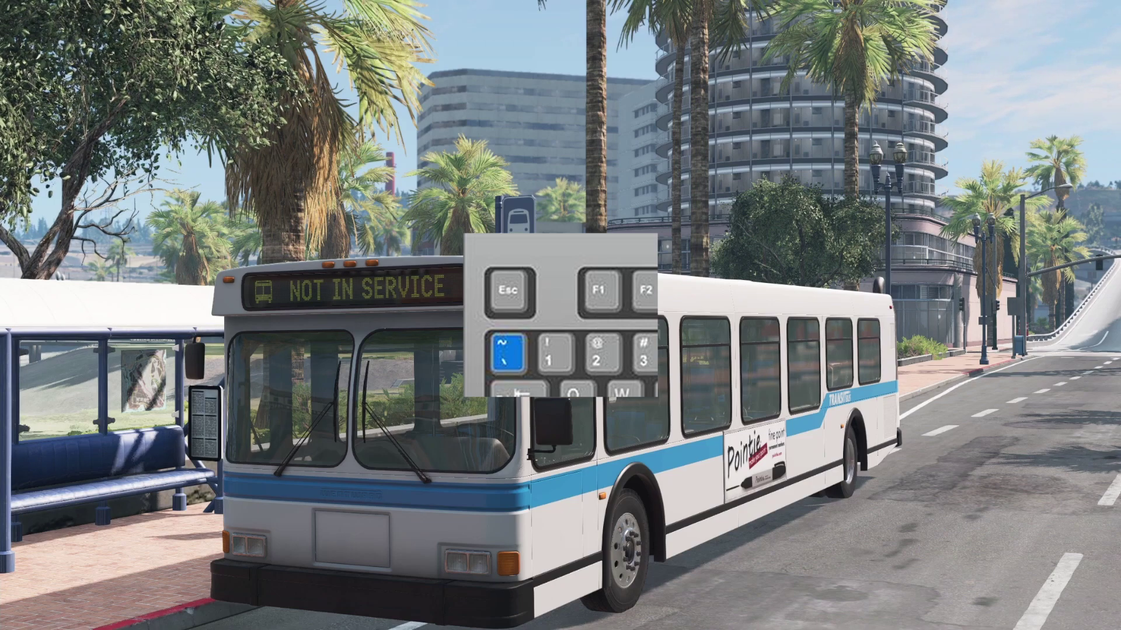
Step: Open the console and set its execution context to 'BeamNG - 39911, citybus'
key(grave)
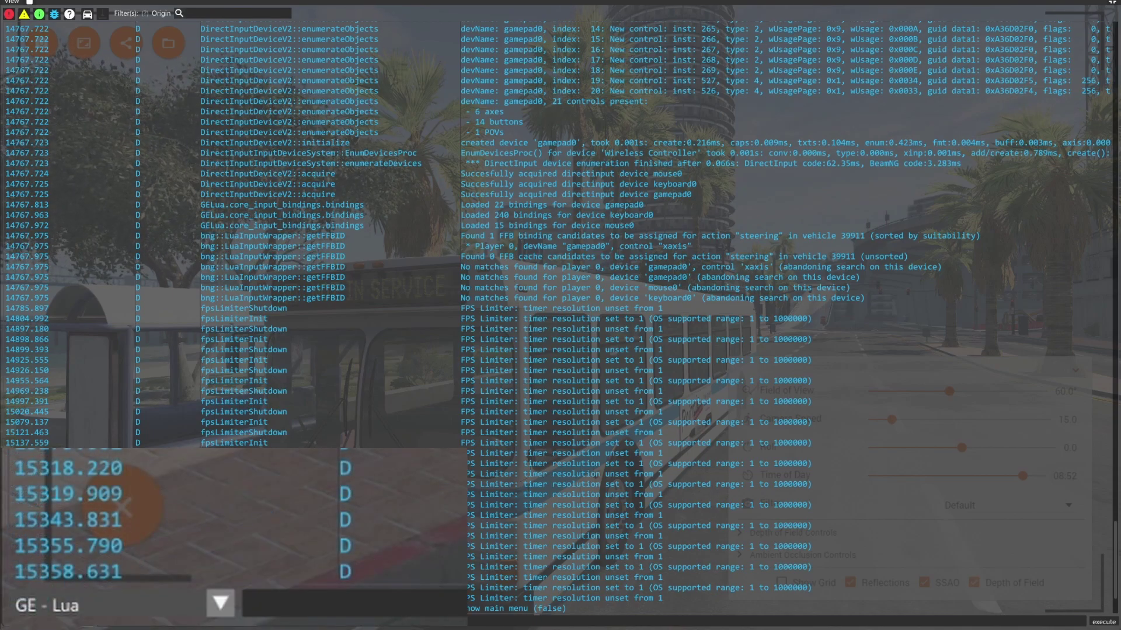
click(220, 603)
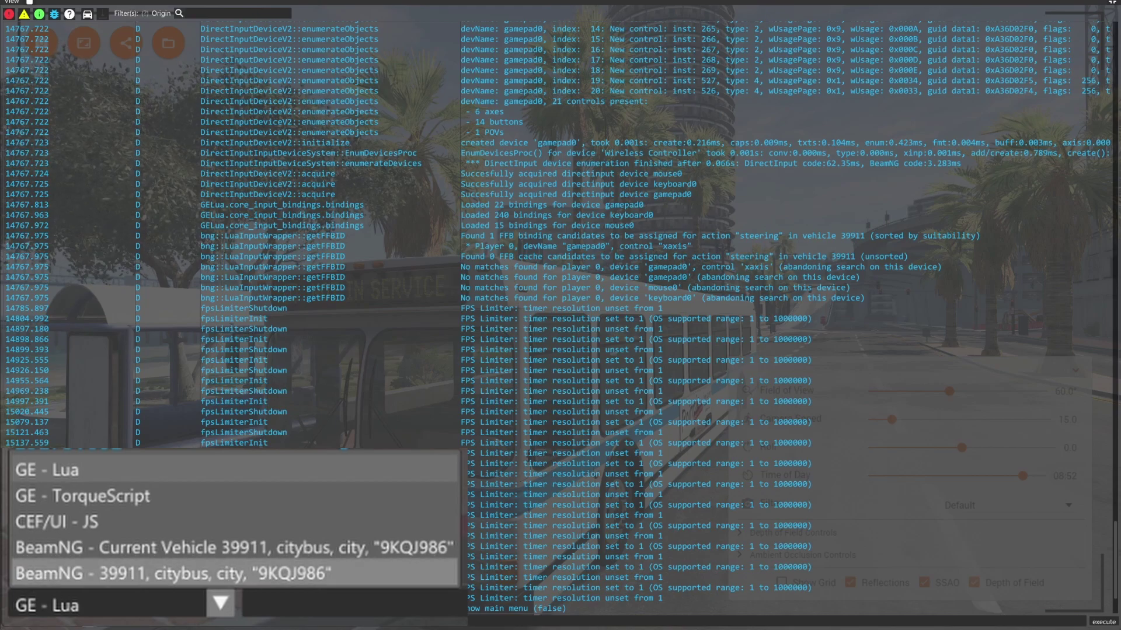
click(53, 610)
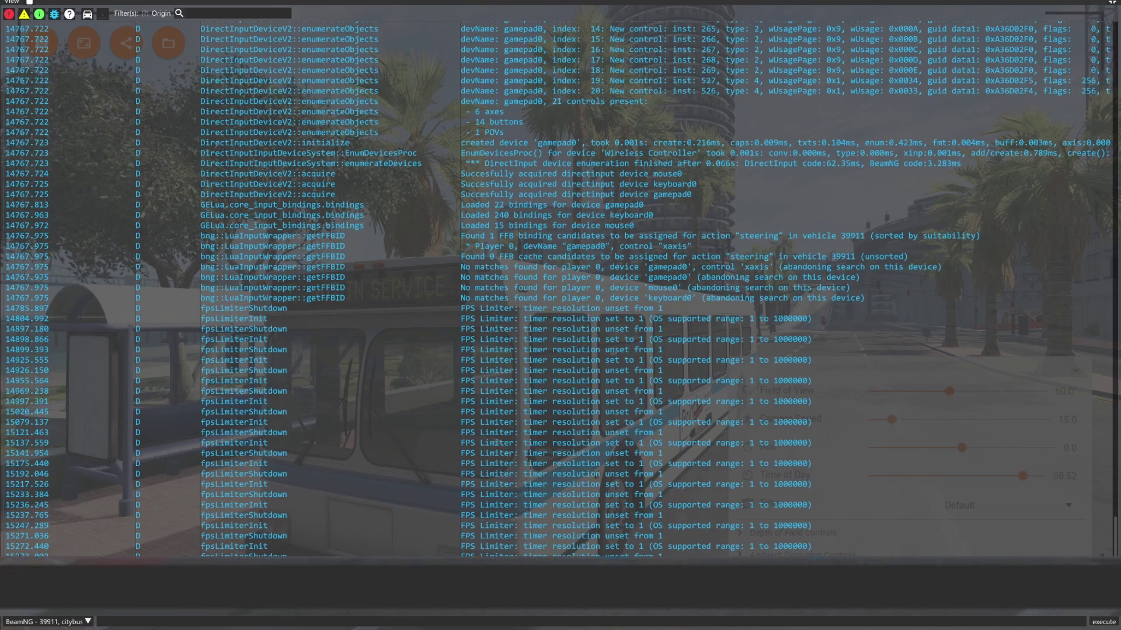
Step: Paste the bus route-change command and replace its direction value with BEAMNG
text(controller.onGameplayEvent("bus_onRouteChange", {direction="direction", routeID="42"}))
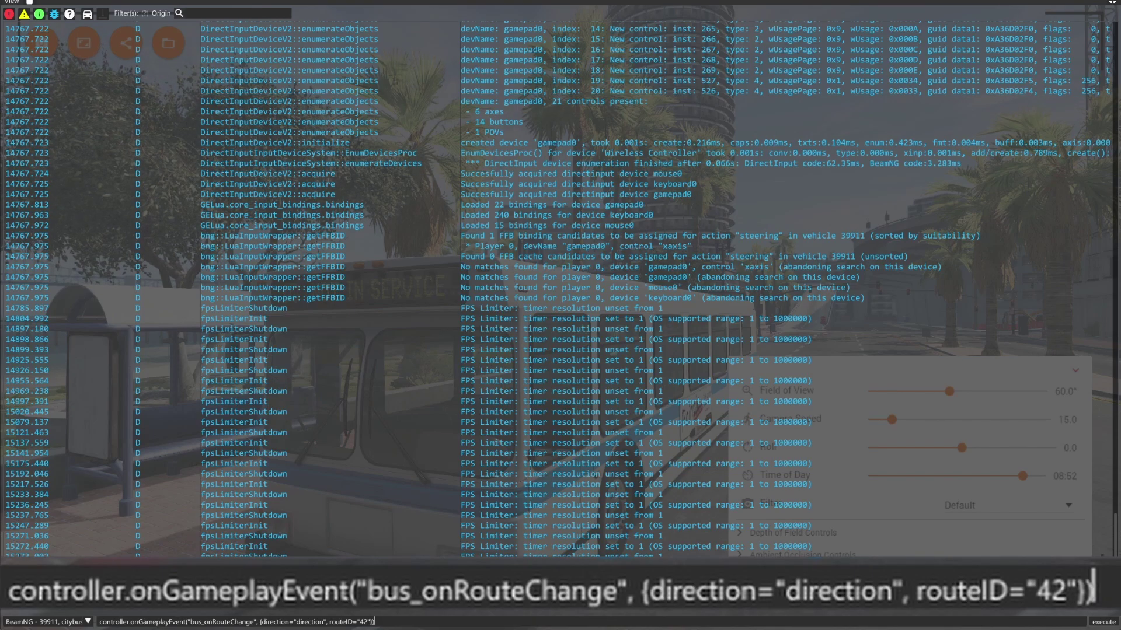
drag(296, 622, 321, 622)
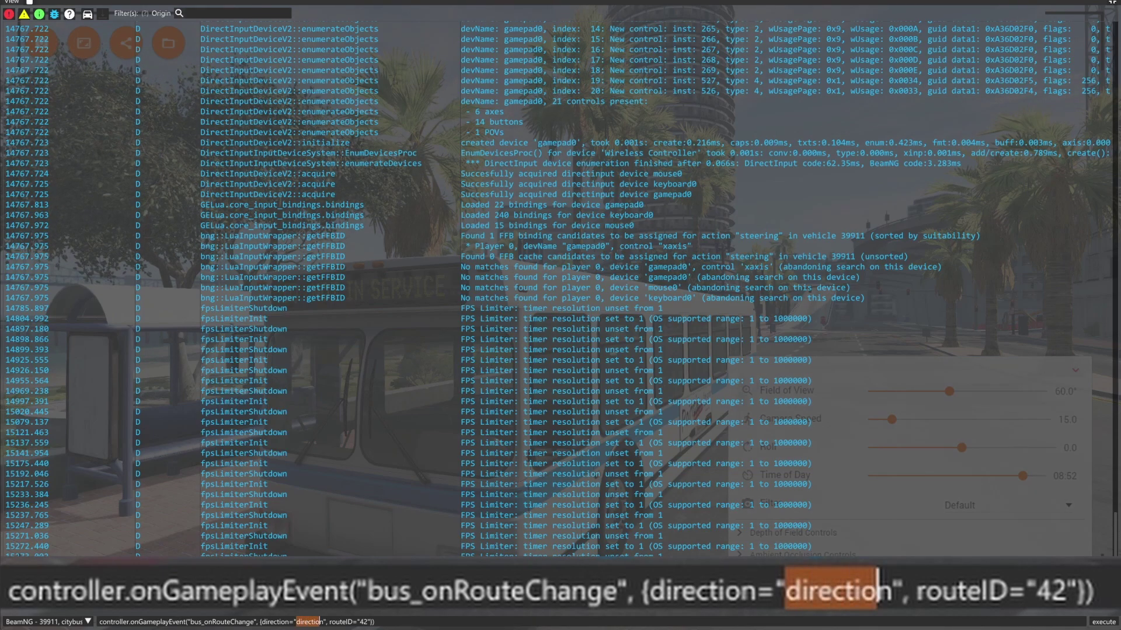
key(shift+Right)
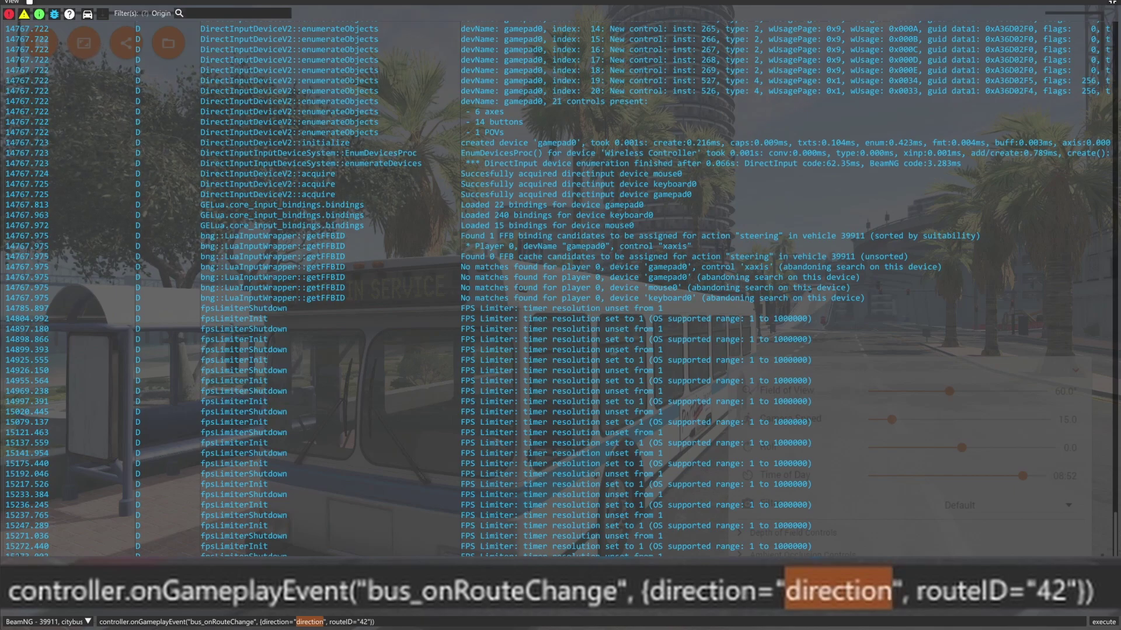
text(BEAMNG)
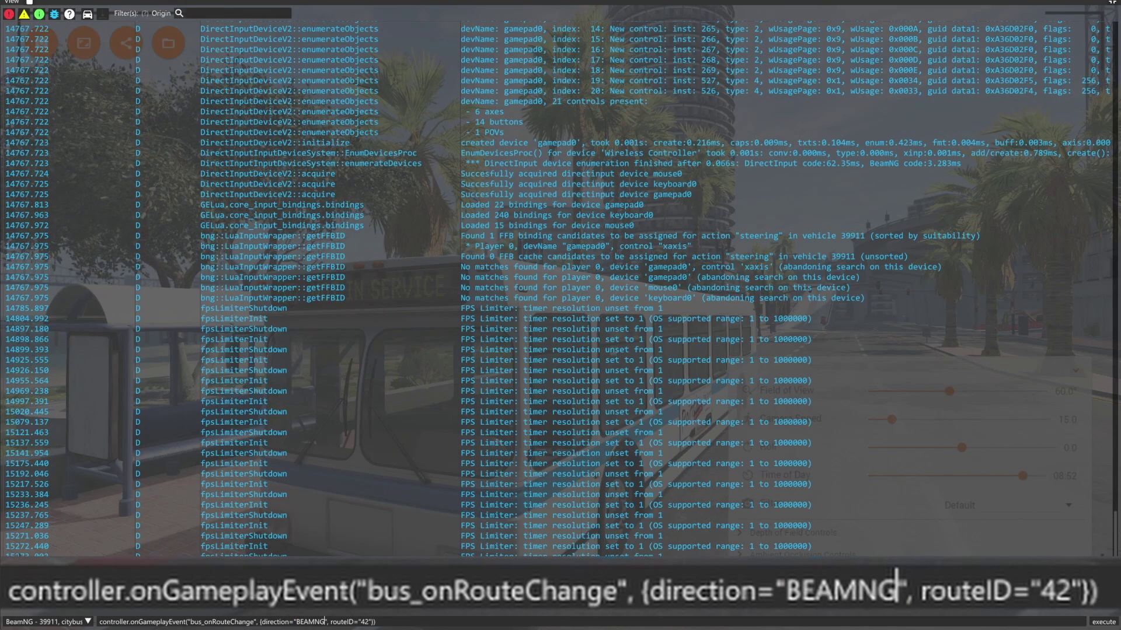
Step: Delete the old route number 42 from the routeID value
drag(1040, 592, 1072, 591)
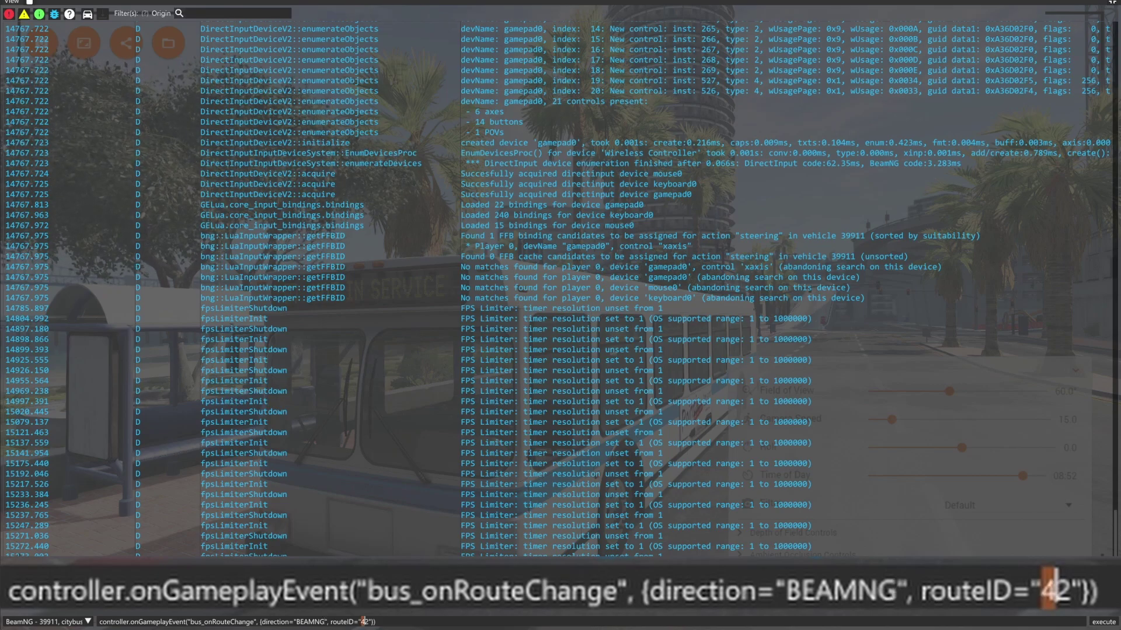
key(Left)
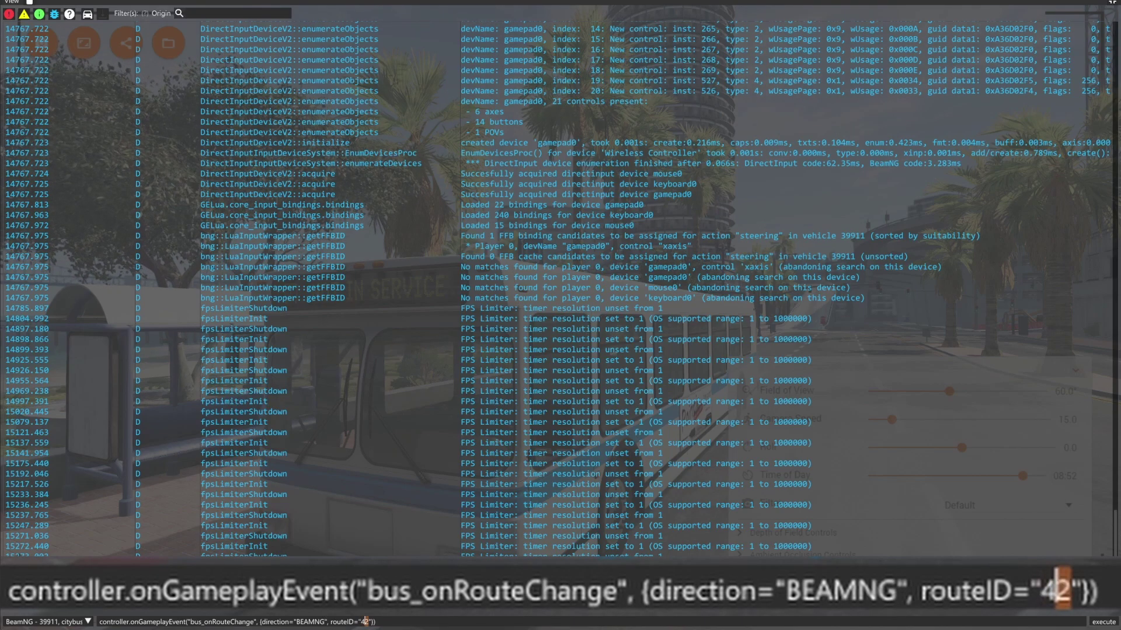
key(End)
key(shift+Left)
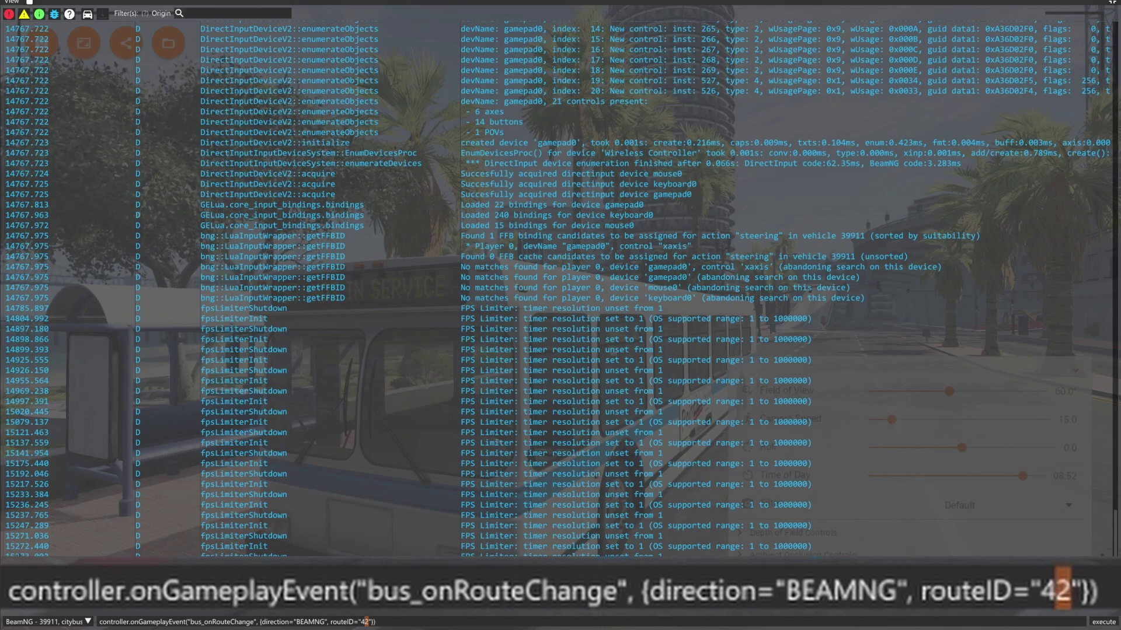
key(BackSpace)
key(BackSpace)
text(01)
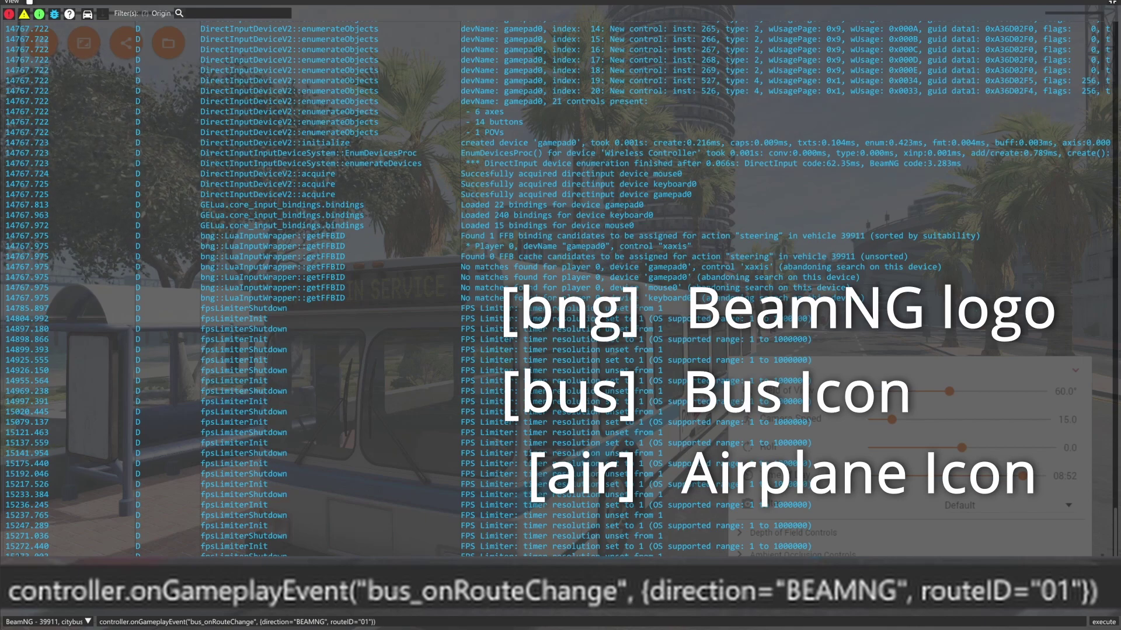
Step: Replace the routeID value with [bng], the BeamNG logo code
key(BackSpace)
key(BackSpace)
text([bng])
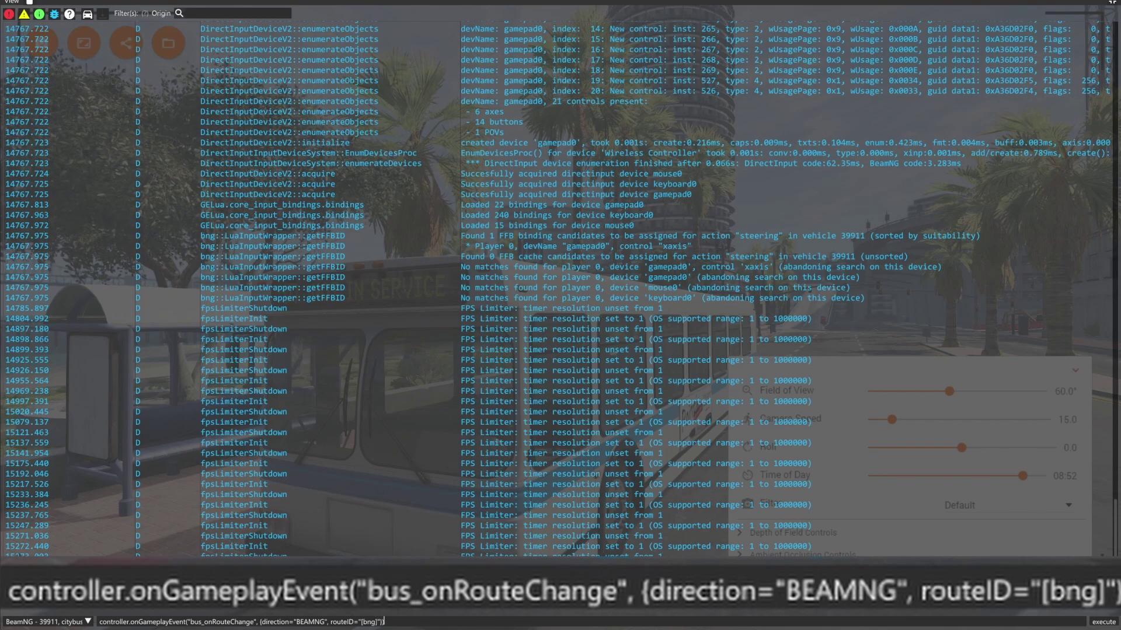
Step: Run the route-change command on bus 39911 to update its destination sign
key(Return)
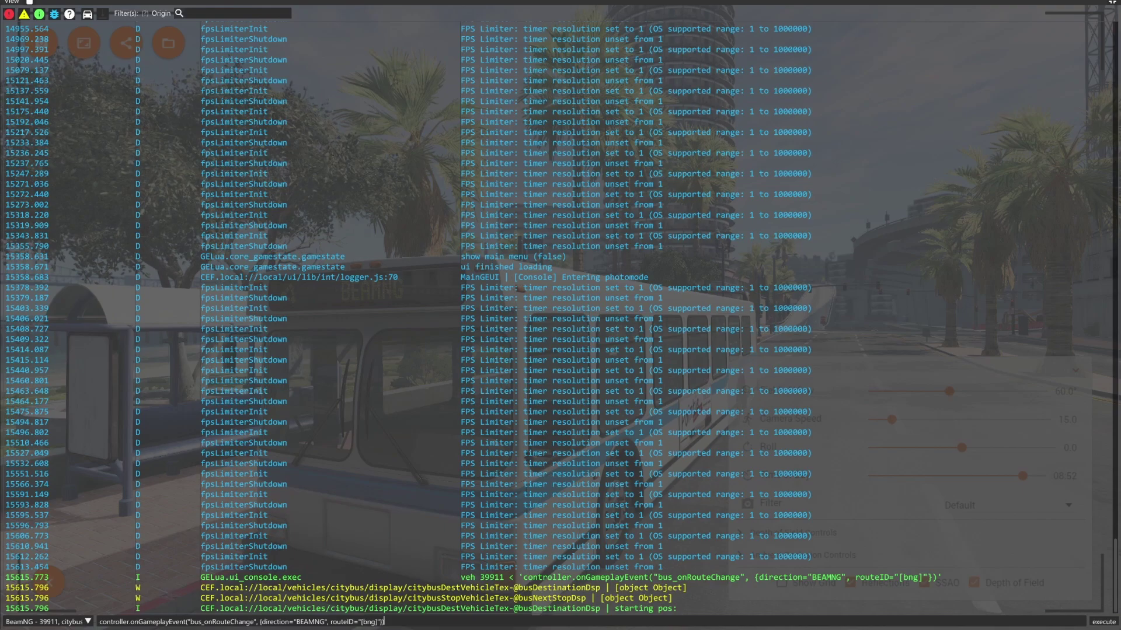
key(grave)
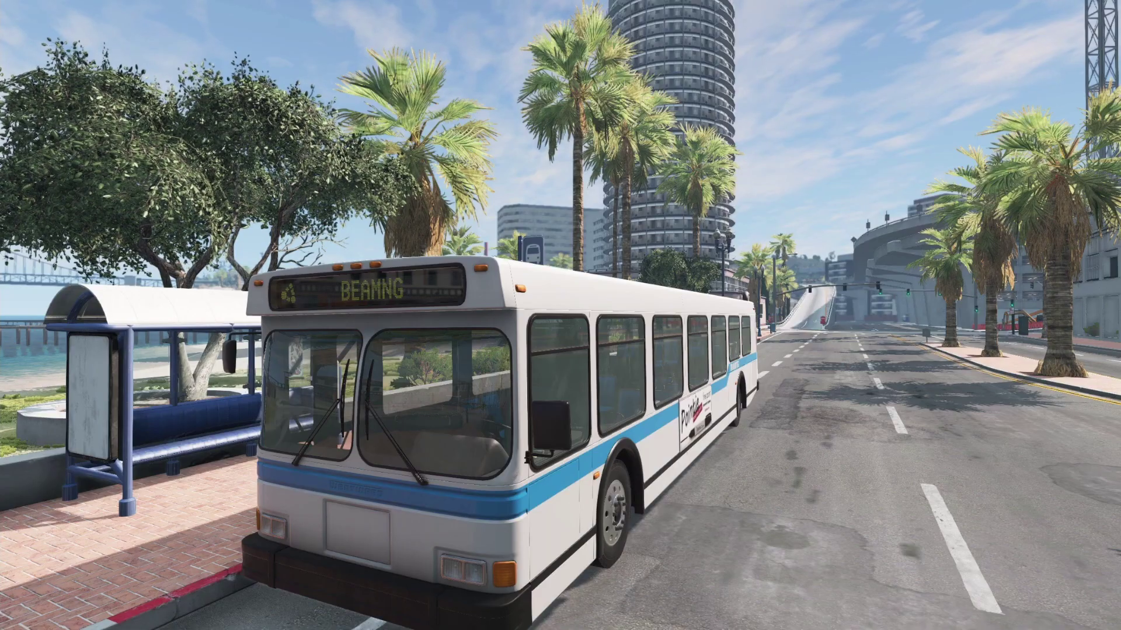